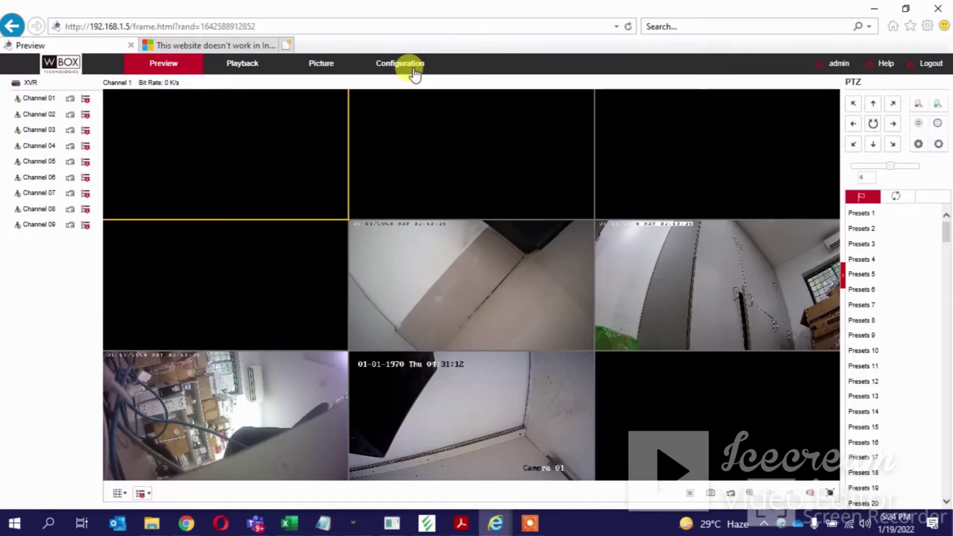
- Open the XVR's Configuration section on the Local Config page with record and capture paths
left_click(414, 72)
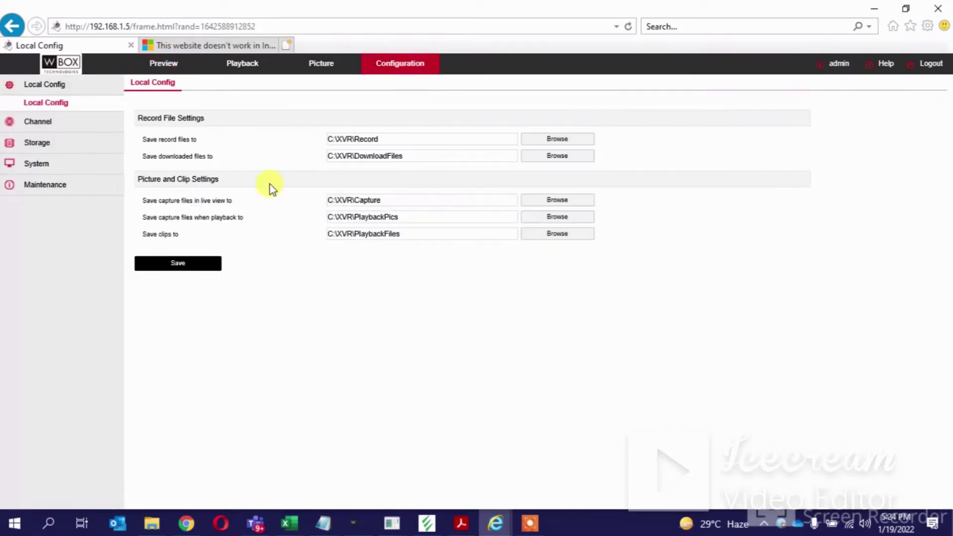
- Go to System > Network and show the P2P page with its app QR codes and online status
left_click(47, 170)
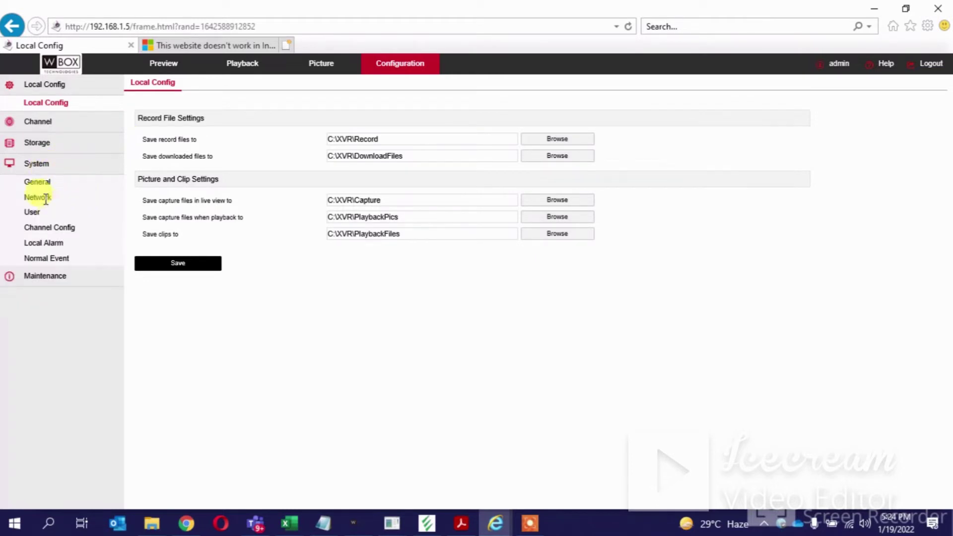
left_click(42, 197)
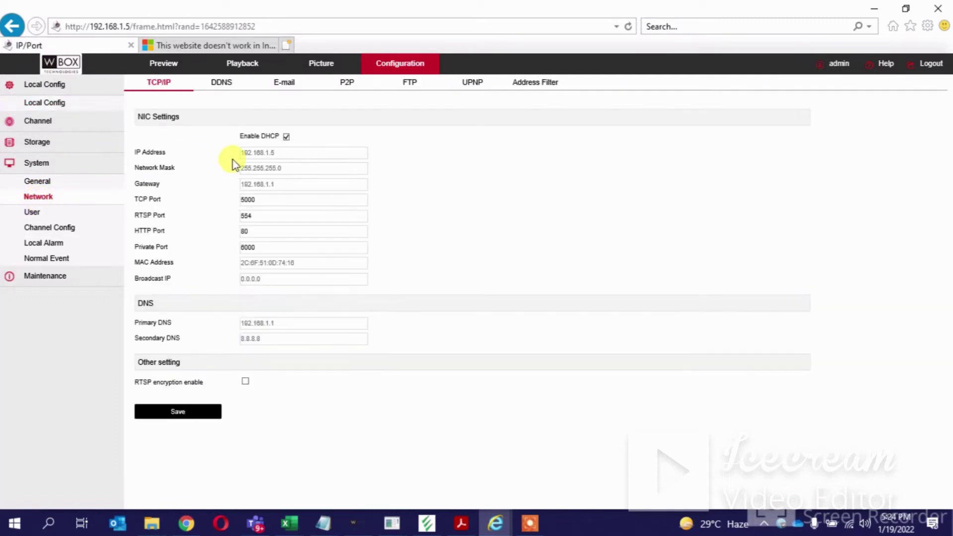
left_click(348, 84)
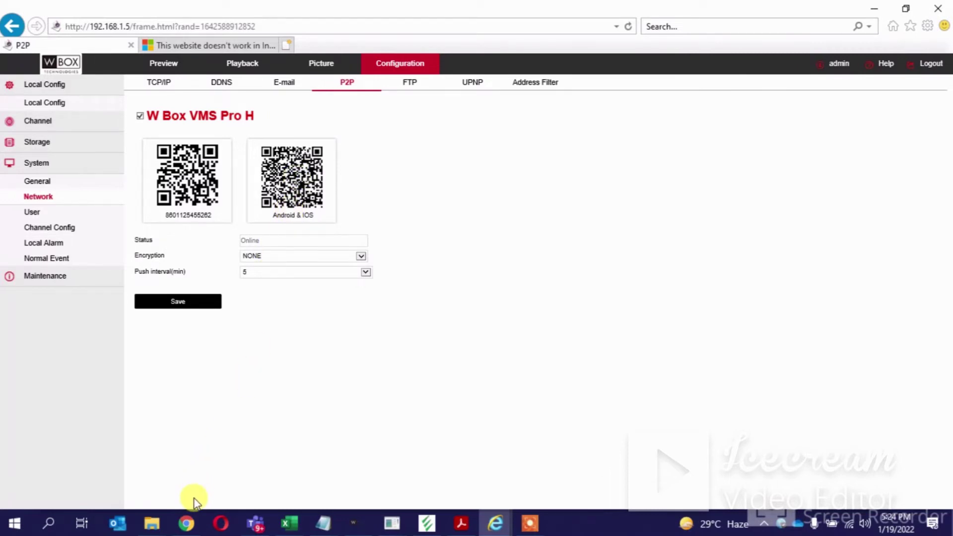
- In Chrome, search Google for 'less secu' to find the less secure apps setting
mouse_move(186, 525)
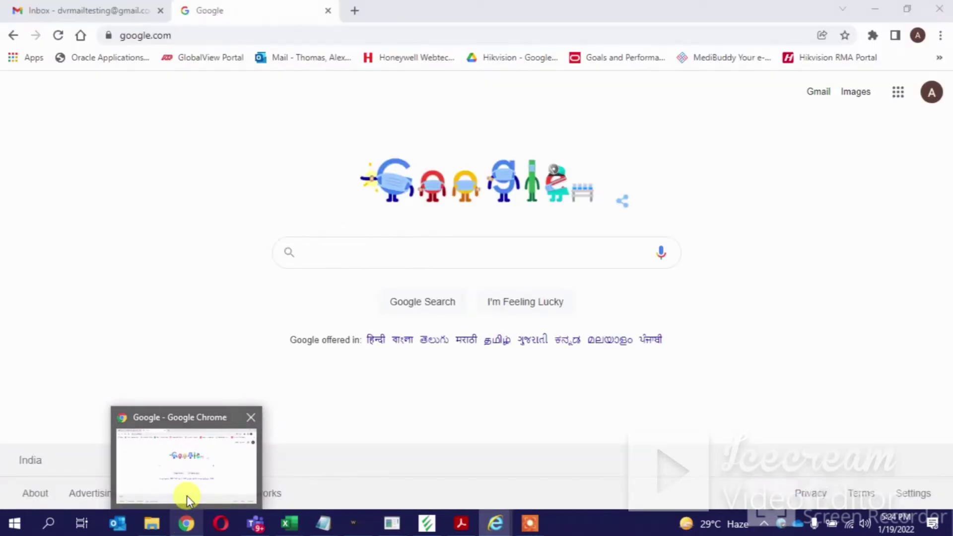
left_click(187, 495)
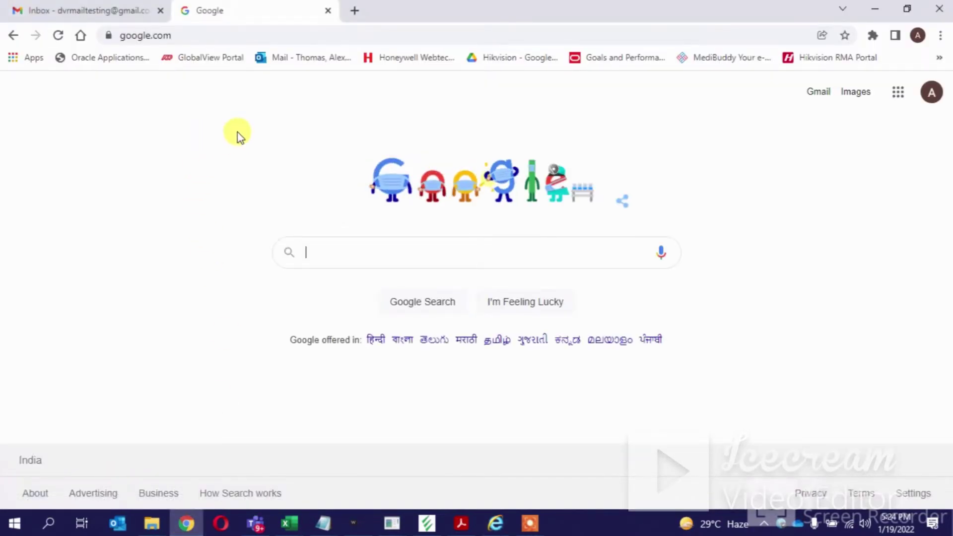
left_click(322, 254)
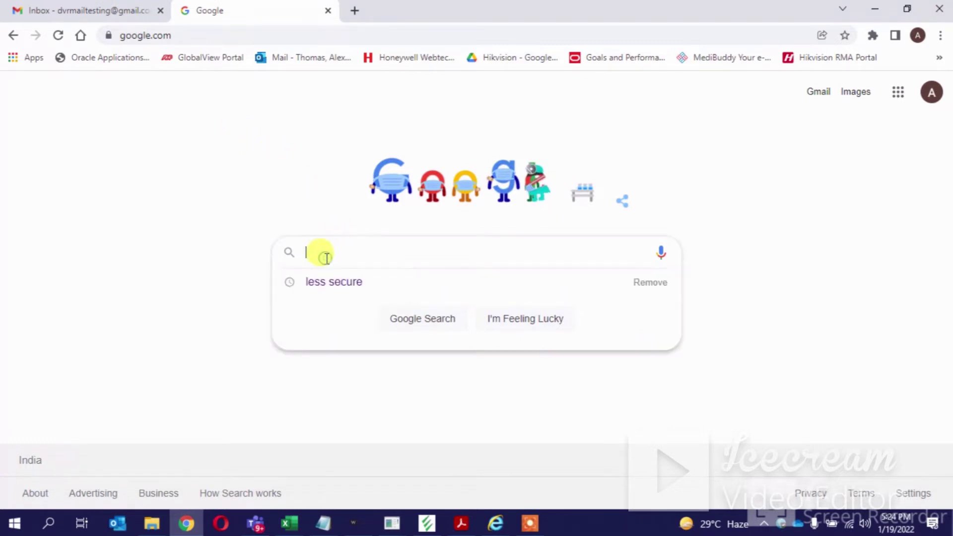
type("less ")
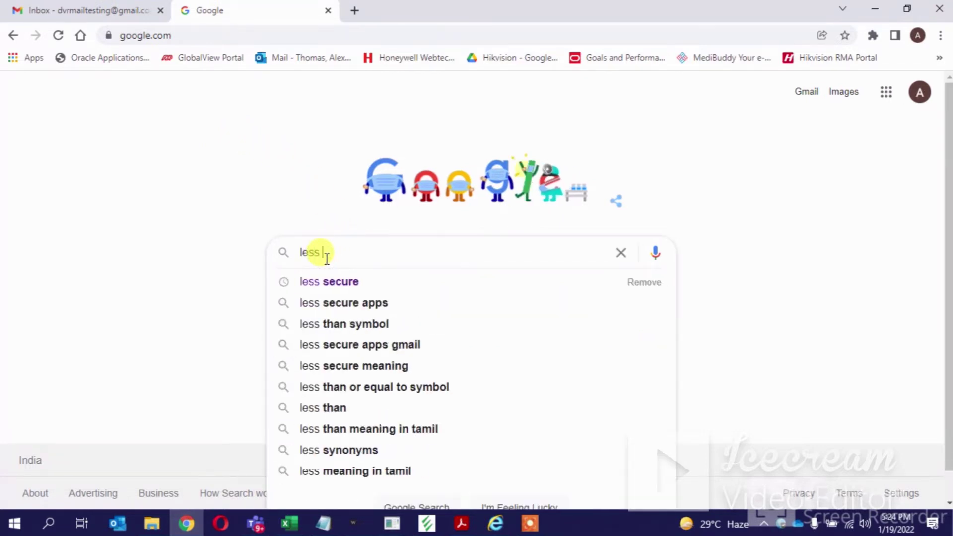
type("secu")
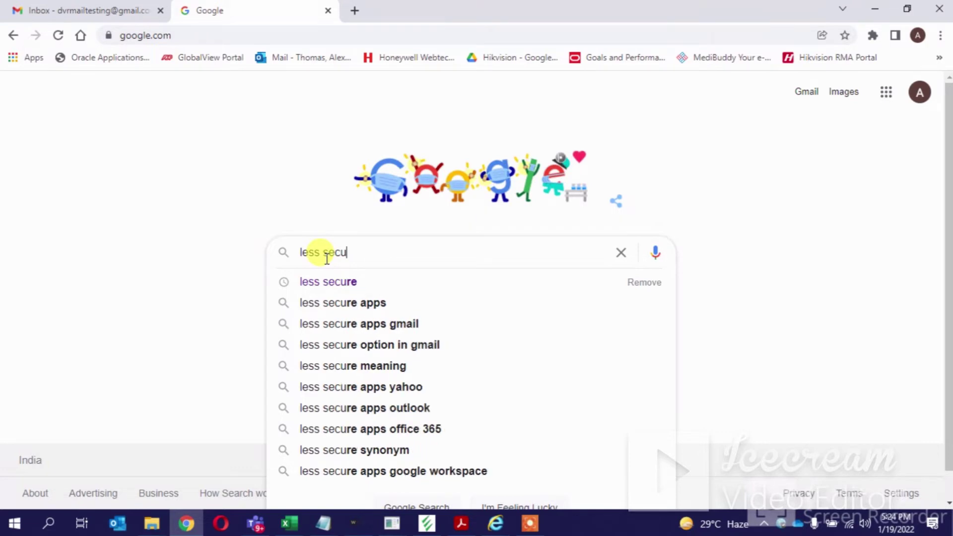
left_click(349, 285)
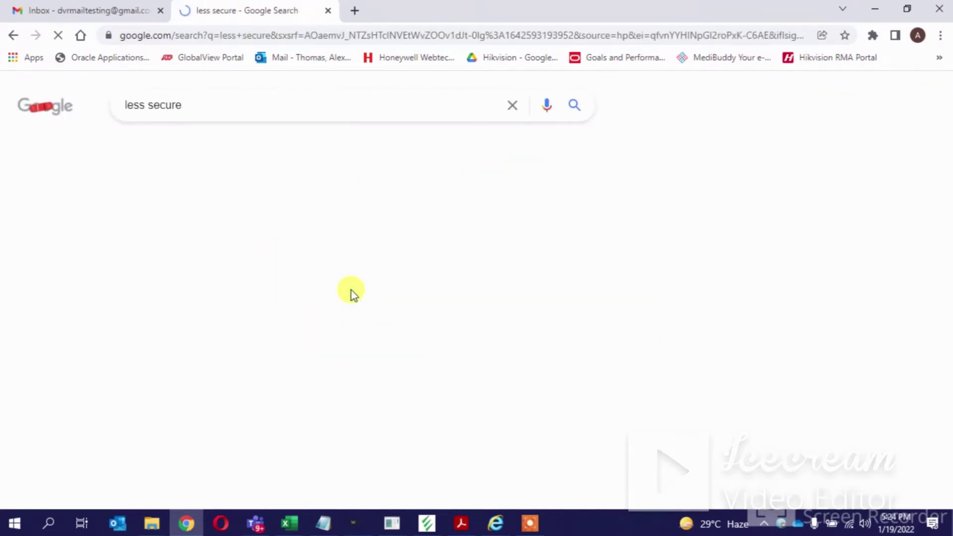
- Open the Less secure apps account page and toggle Allow less secure apps off, then back on
left_click(217, 232)
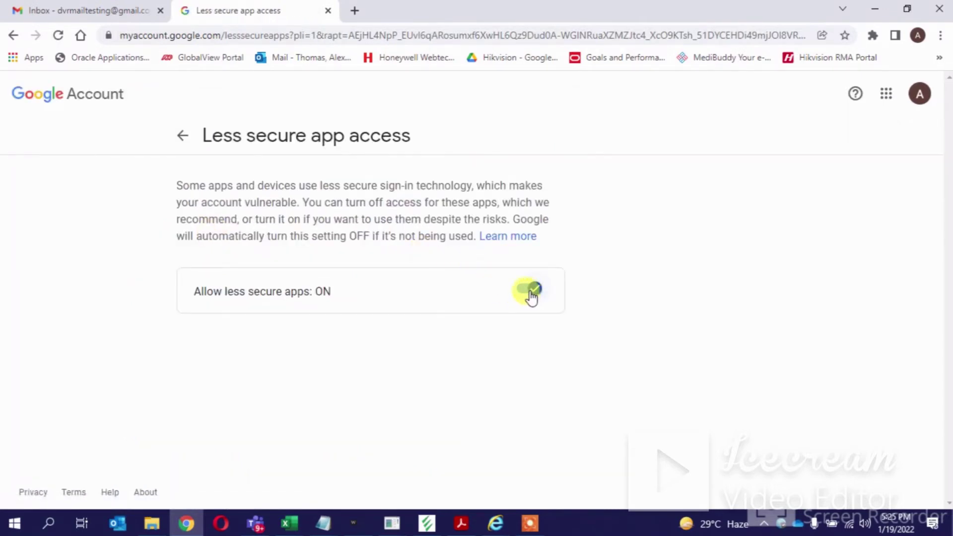
left_click(526, 296)
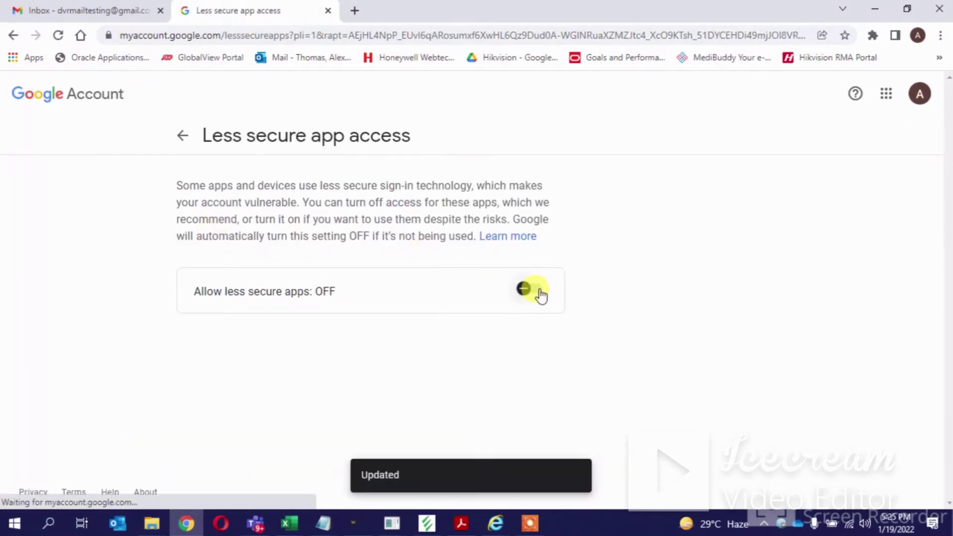
left_click(539, 296)
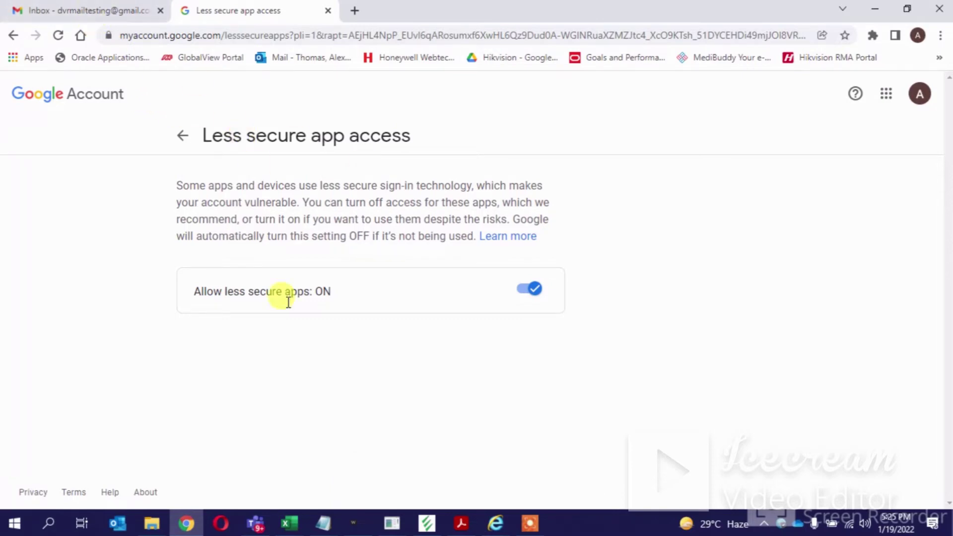
- Back in the XVR, open Network > E-mail, tick Enable Email and check the Sender's Address
mouse_move(491, 525)
left_click(436, 492)
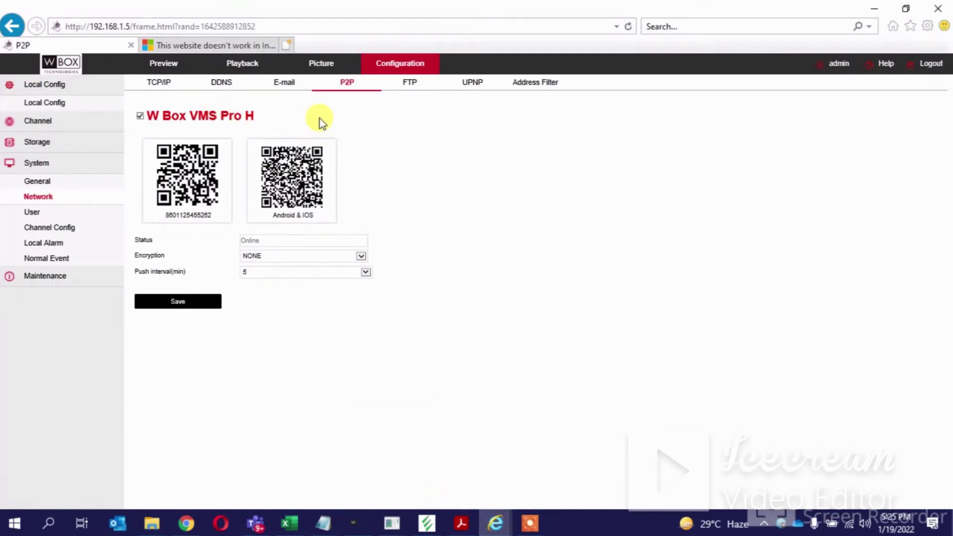
left_click(39, 197)
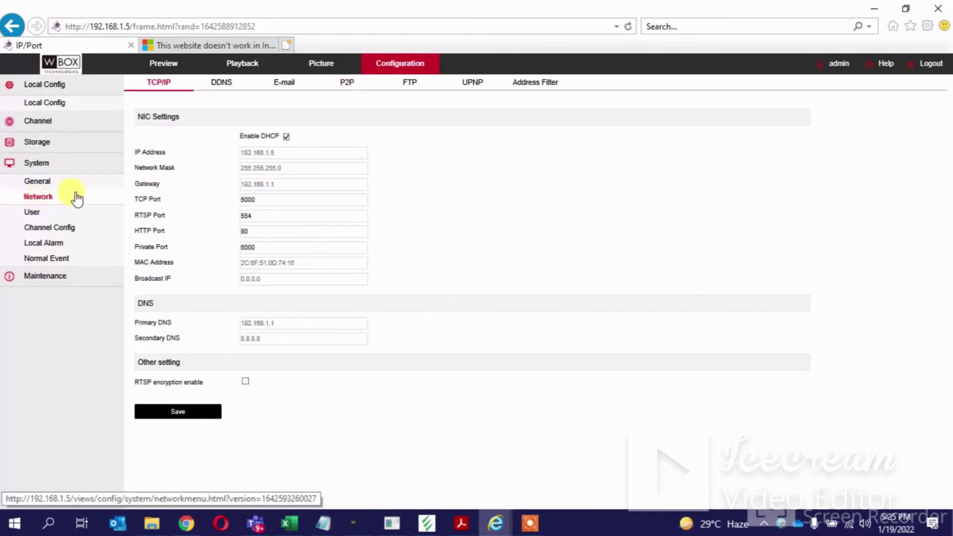
left_click(288, 83)
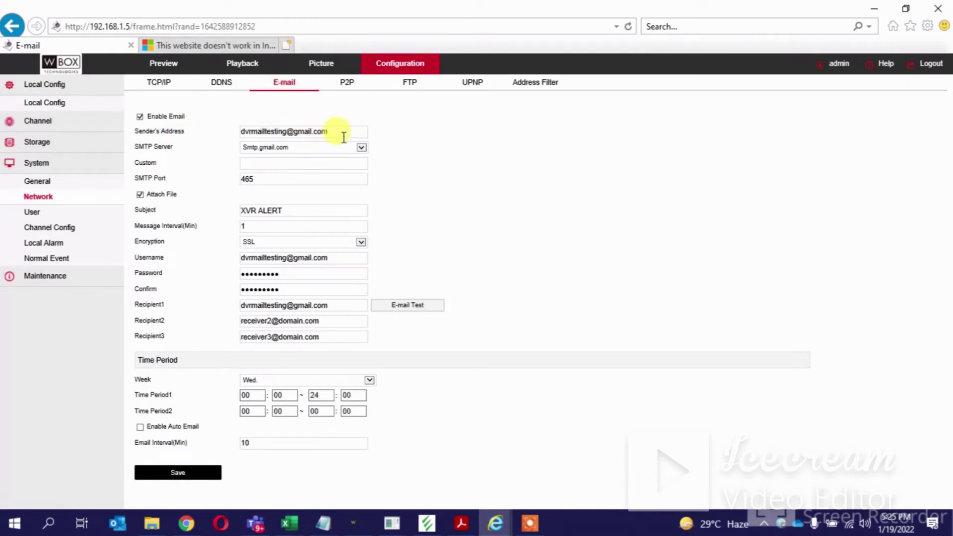
left_click(140, 117)
left_click_drag(346, 133, 240, 132)
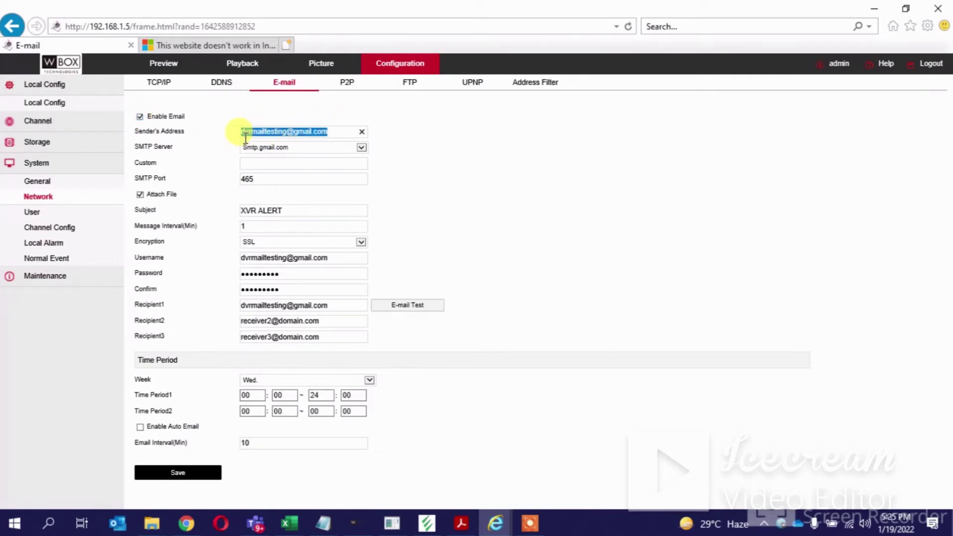
left_click(340, 133)
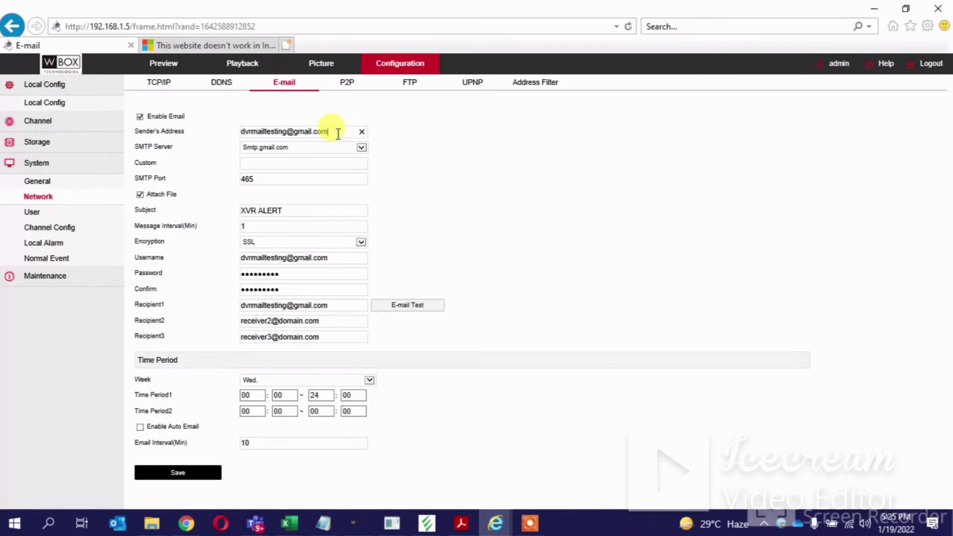
- Set SMTP server to Smtp.gmail.com, port 465, subject XVR ALERT, and SSL encryption
left_click(362, 150)
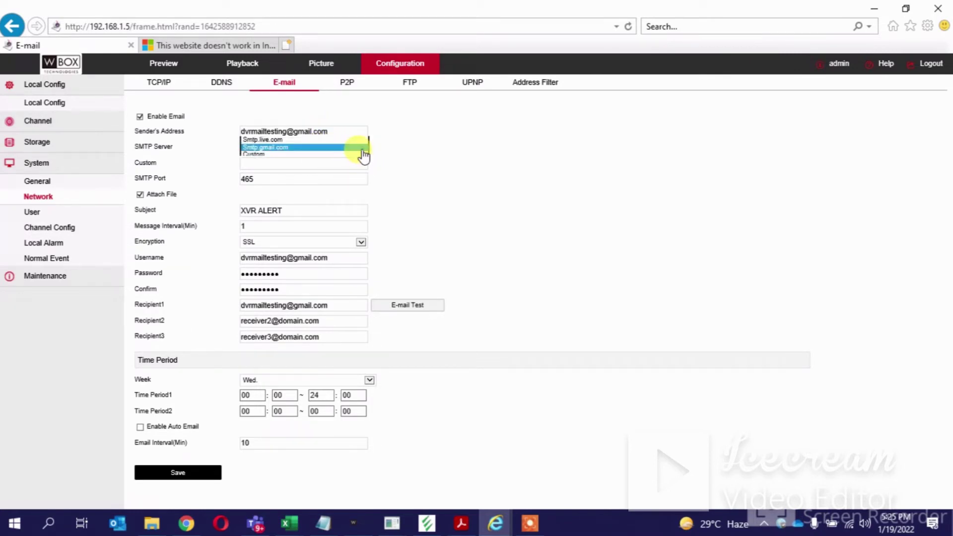
left_click(297, 148)
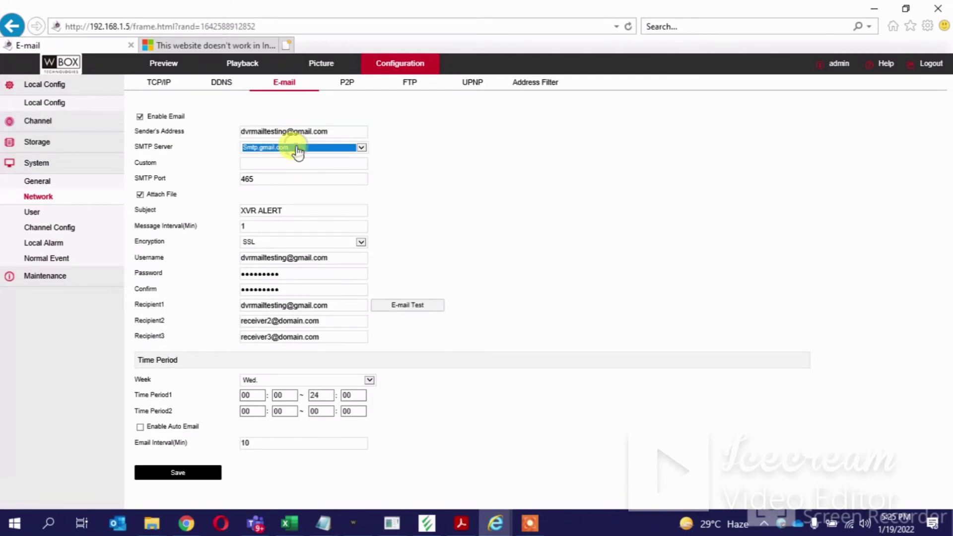
double_click(301, 181)
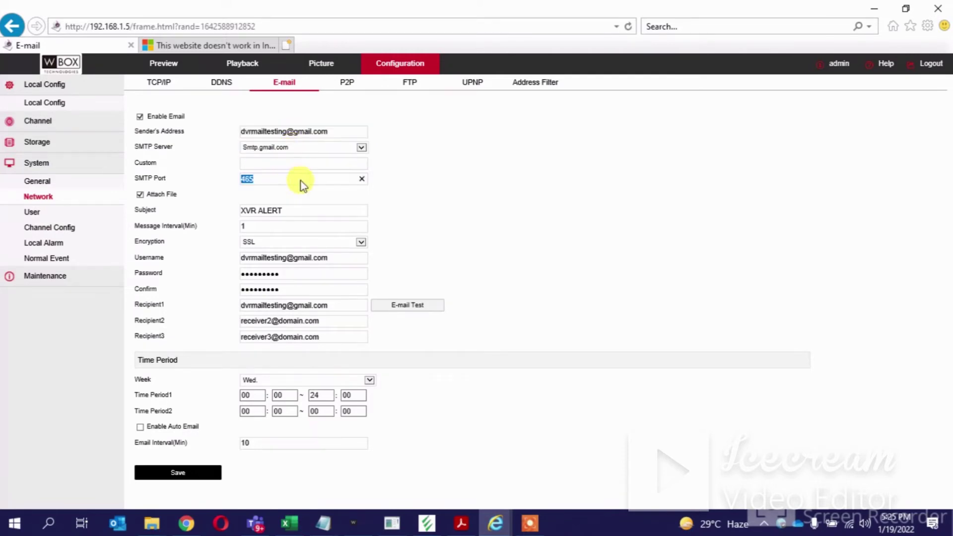
left_click(267, 180)
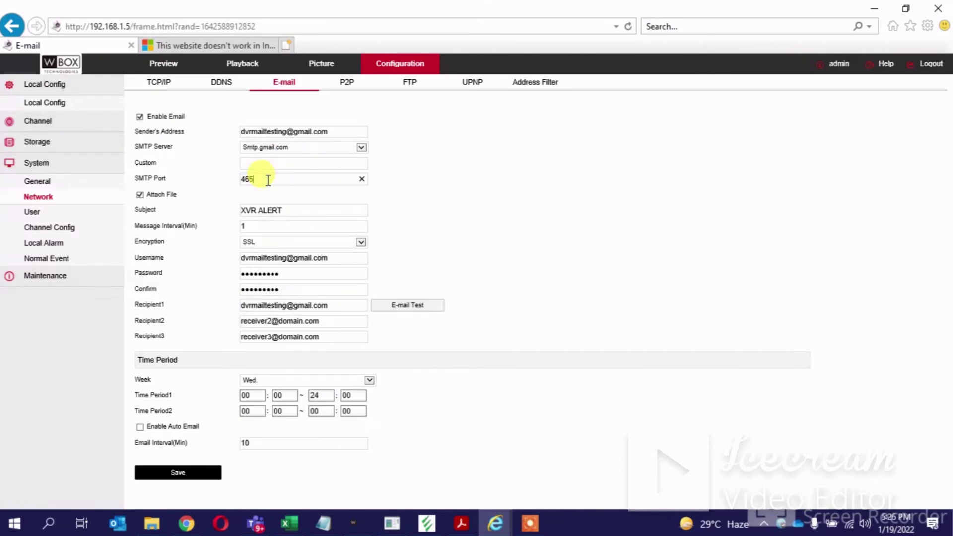
left_click(287, 210)
left_click_drag(286, 210, 206, 209)
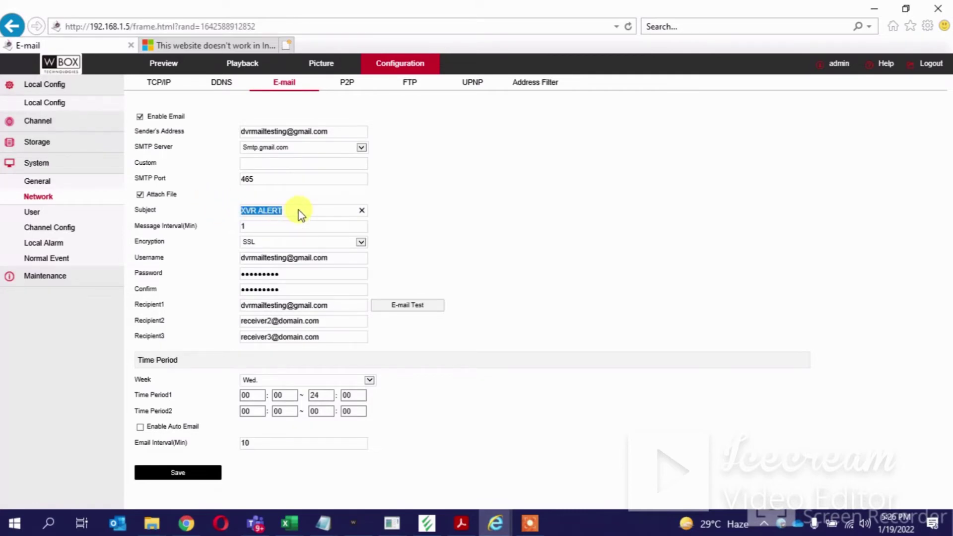
left_click(283, 241)
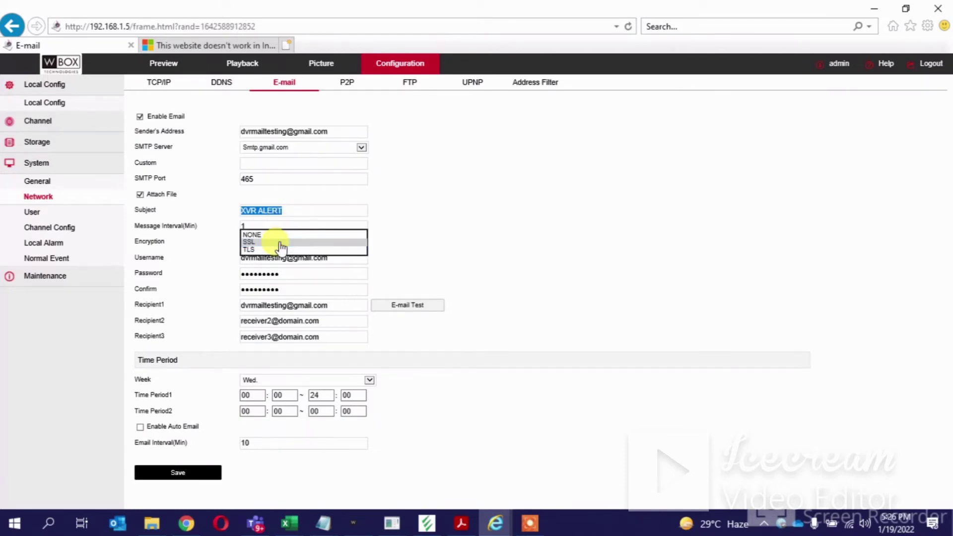
left_click(280, 242)
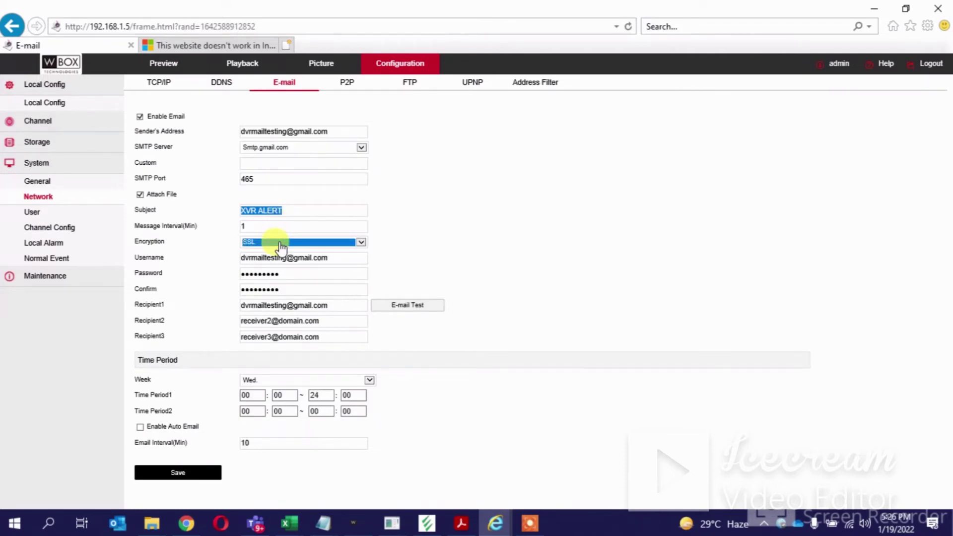
left_click(337, 258)
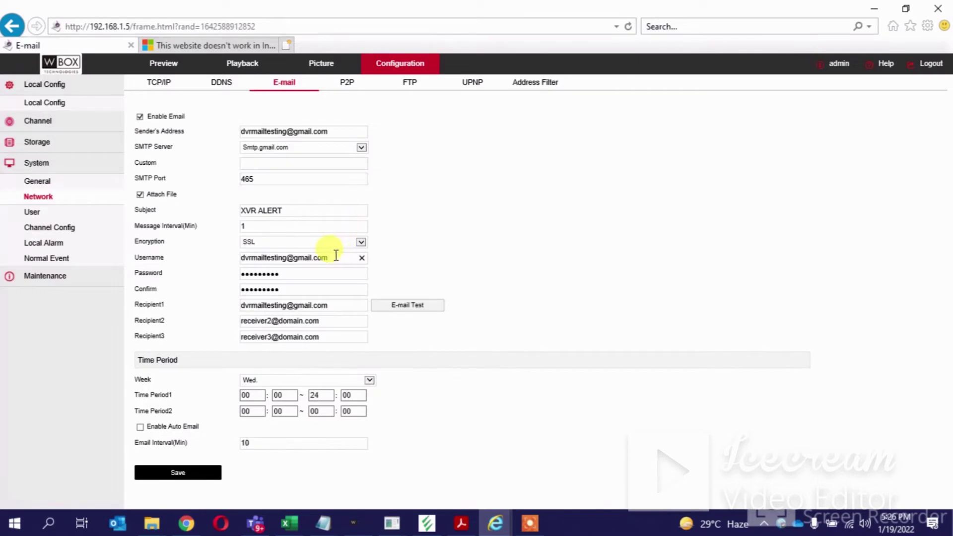
- Check the Gmail username and retype the account password in Password and Confirm
left_click_drag(335, 255, 276, 249)
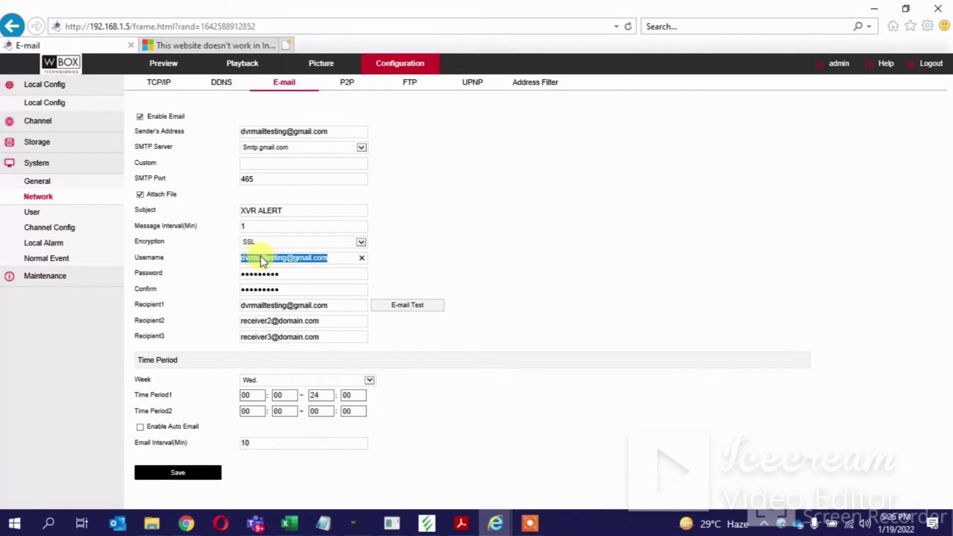
left_click(337, 258)
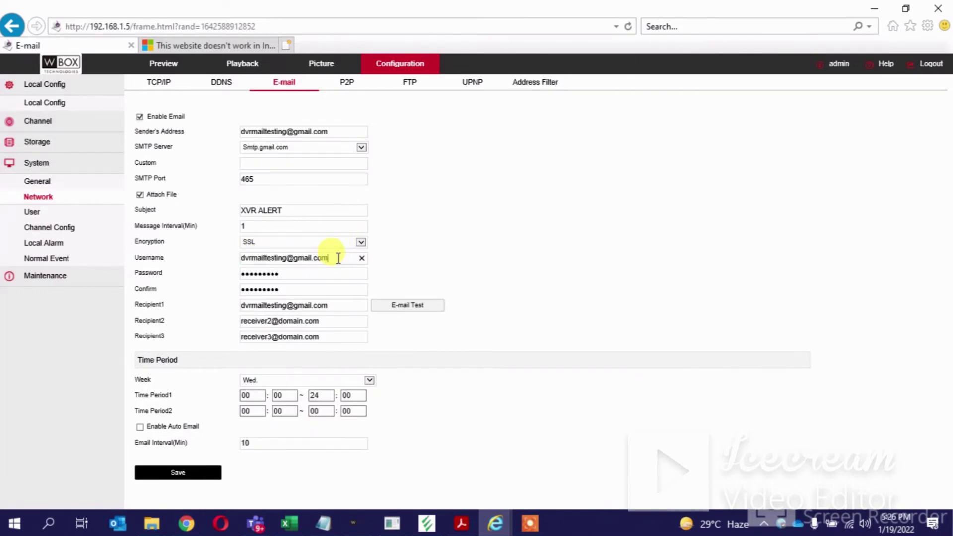
left_click_drag(296, 278, 218, 273)
type("ab")
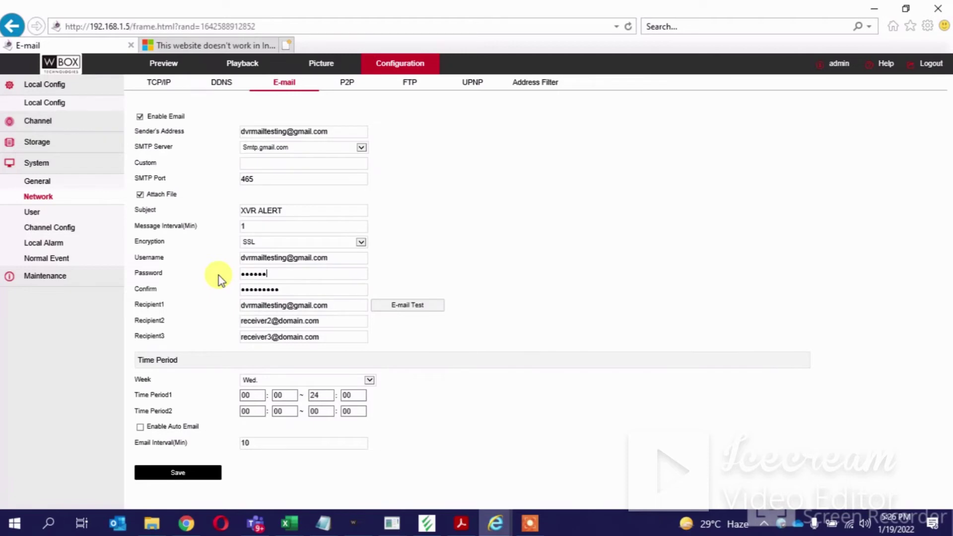
type("c")
double_click(266, 291)
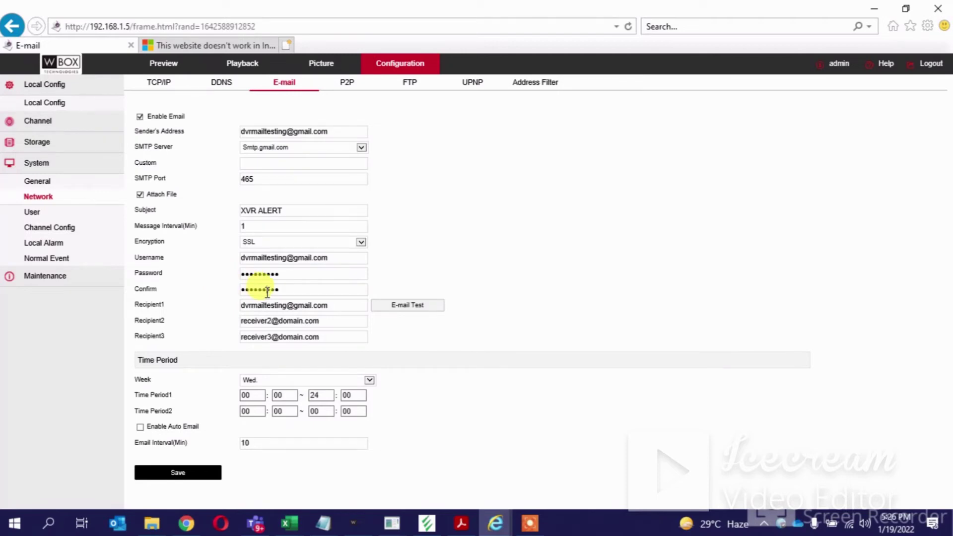
type("a")
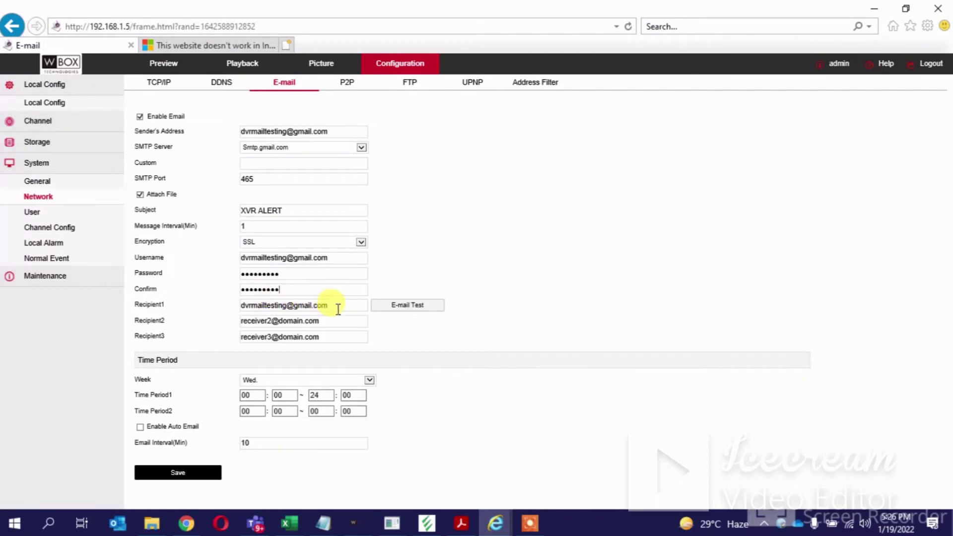
- Verify the Recipient1 e-mail address, including its .com ending
left_click_drag(336, 307, 229, 318)
left_click(216, 315)
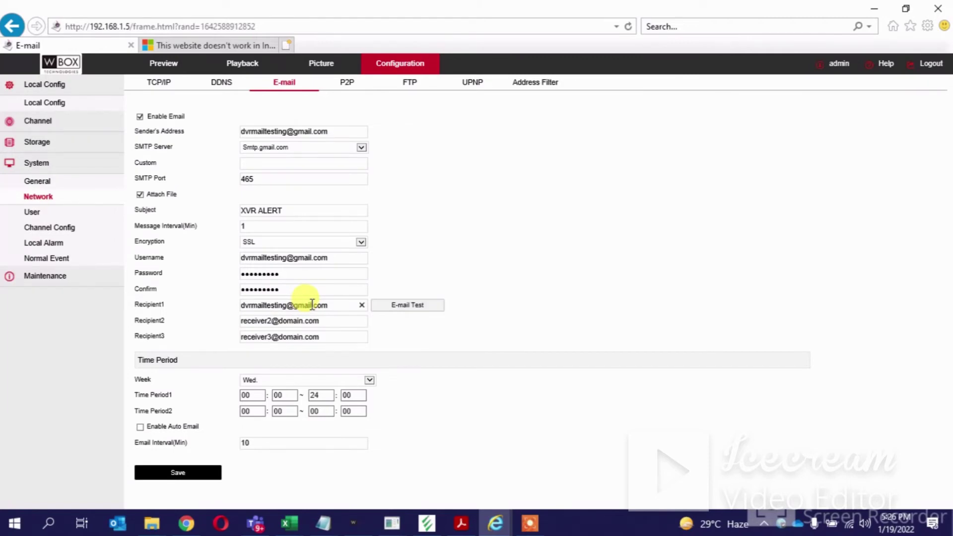
left_click_drag(312, 305, 331, 304)
- Save the Gmail e-mail settings and send a test message to Recipient1
left_click(193, 475)
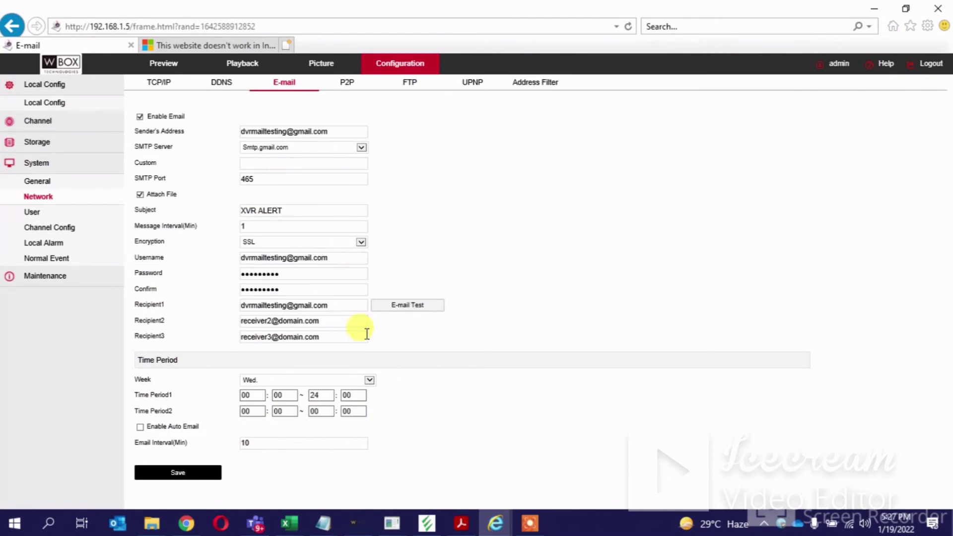
left_click(405, 306)
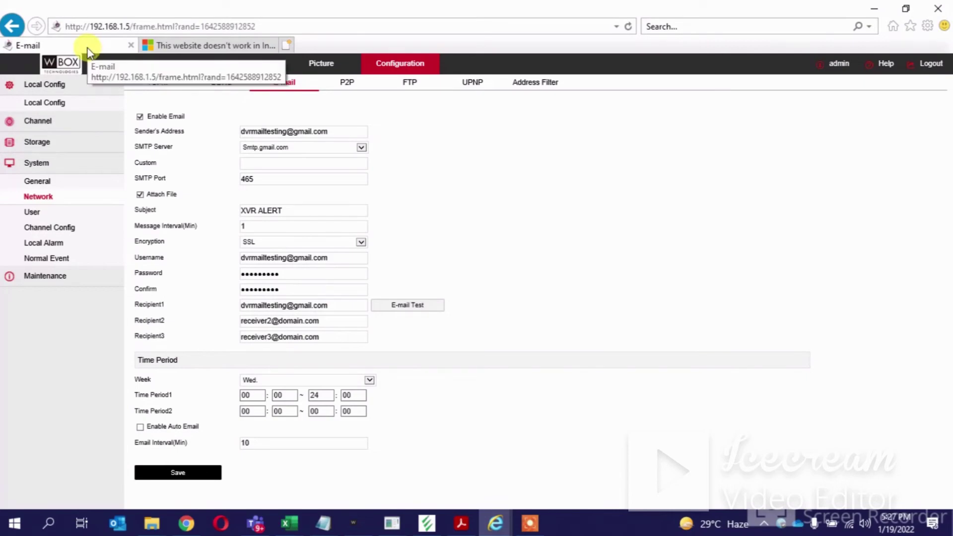
- Open the XVR ALERT test email in the Gmail inbox, then go back to the XVR e-mail page
mouse_move(187, 528)
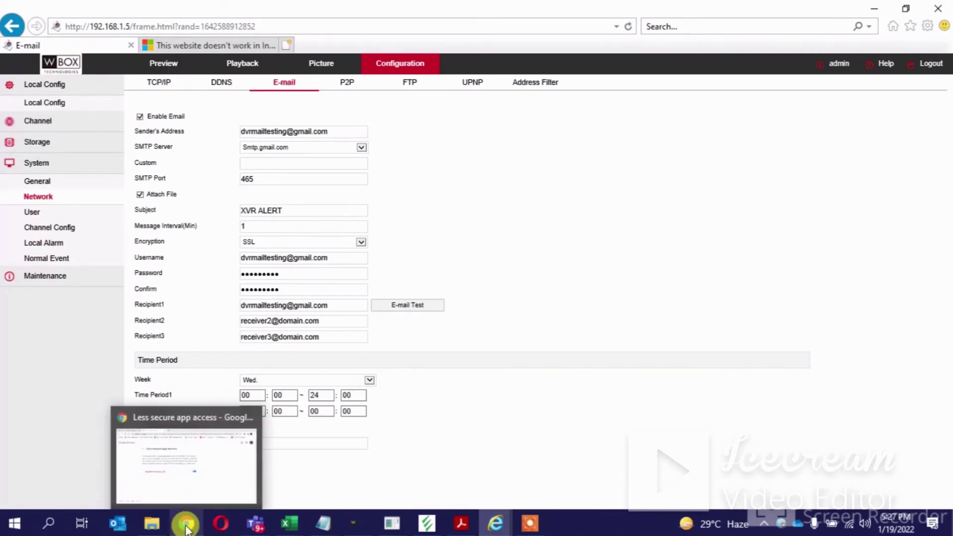
left_click(192, 472)
left_click(50, 12)
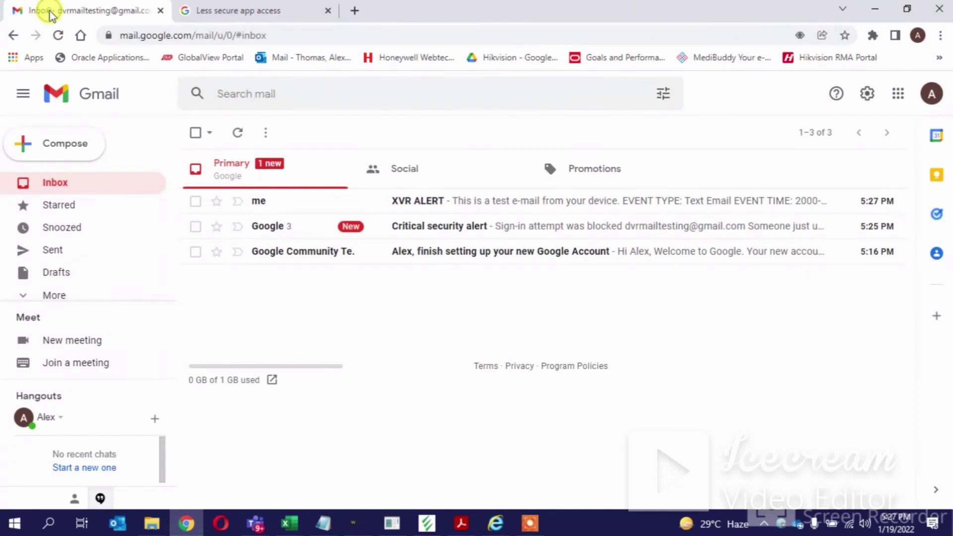
left_click(459, 208)
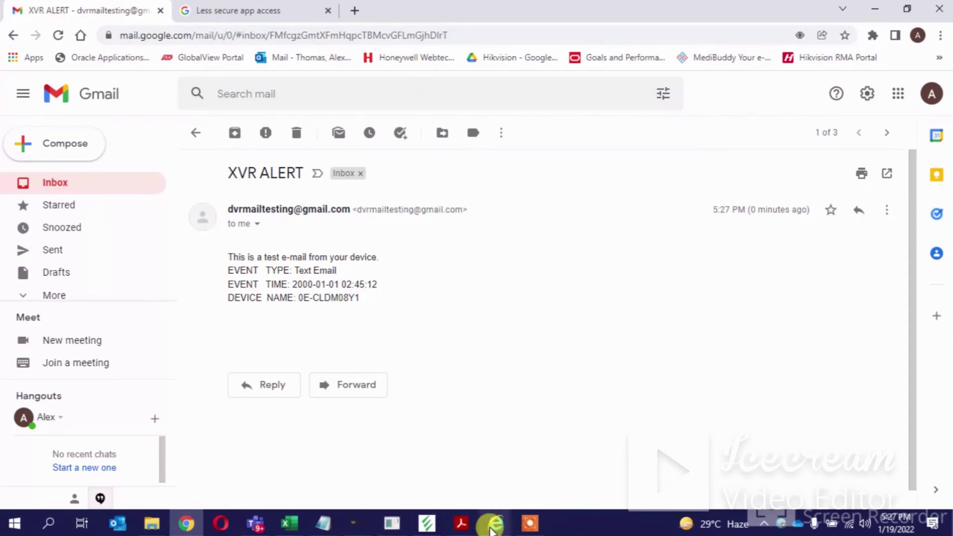
mouse_move(496, 523)
left_click(425, 482)
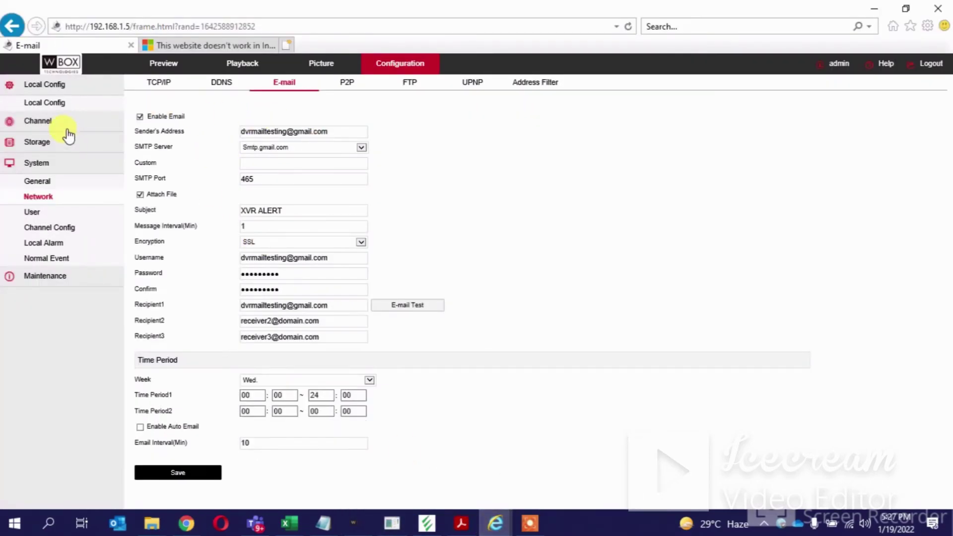
- Under Normal Event, enable motion detection on CH06 with E-mail Notification and save
left_click(47, 258)
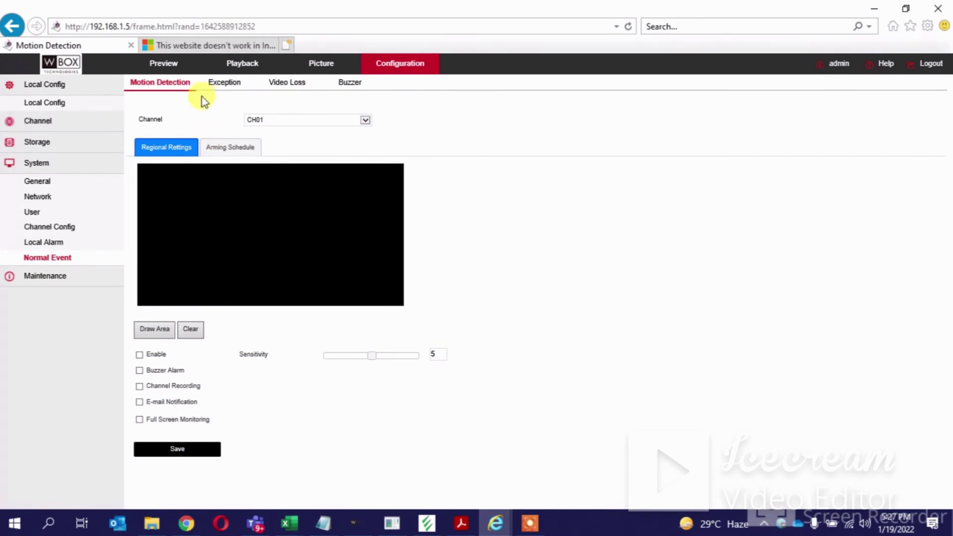
left_click(366, 122)
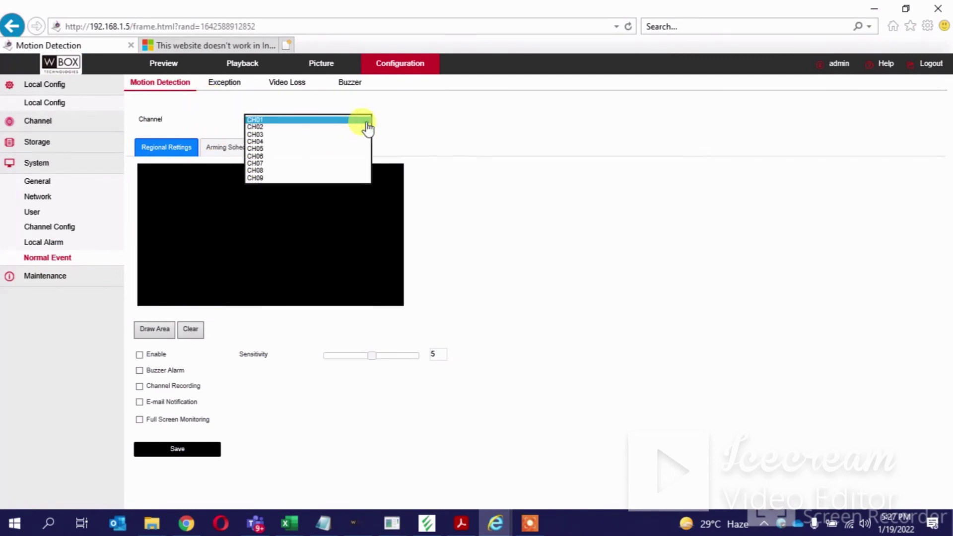
left_click(282, 156)
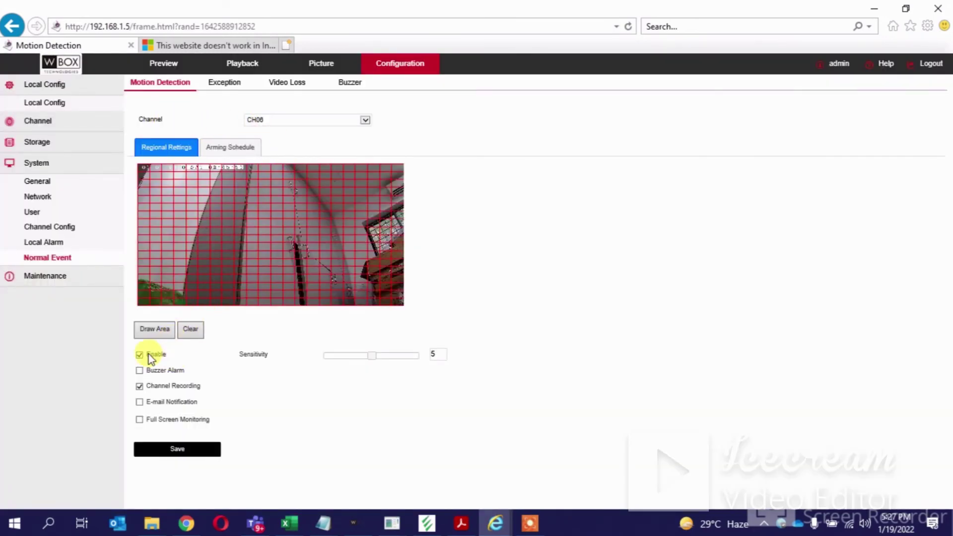
left_click(139, 387)
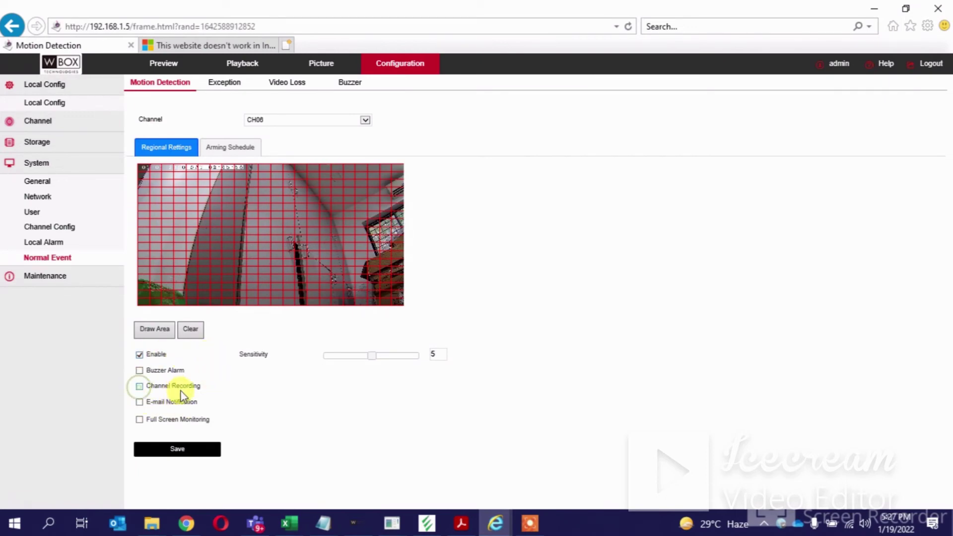
left_click(139, 402)
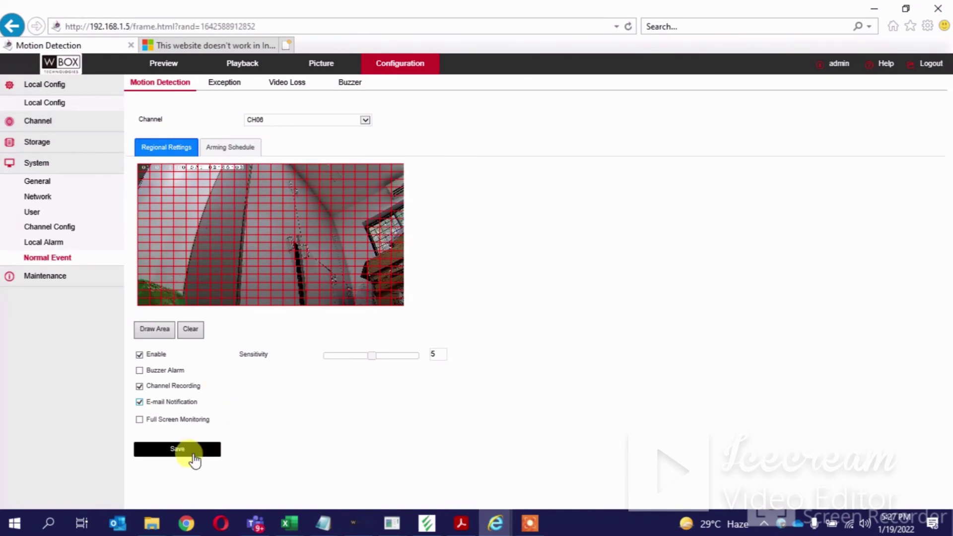
left_click(177, 450)
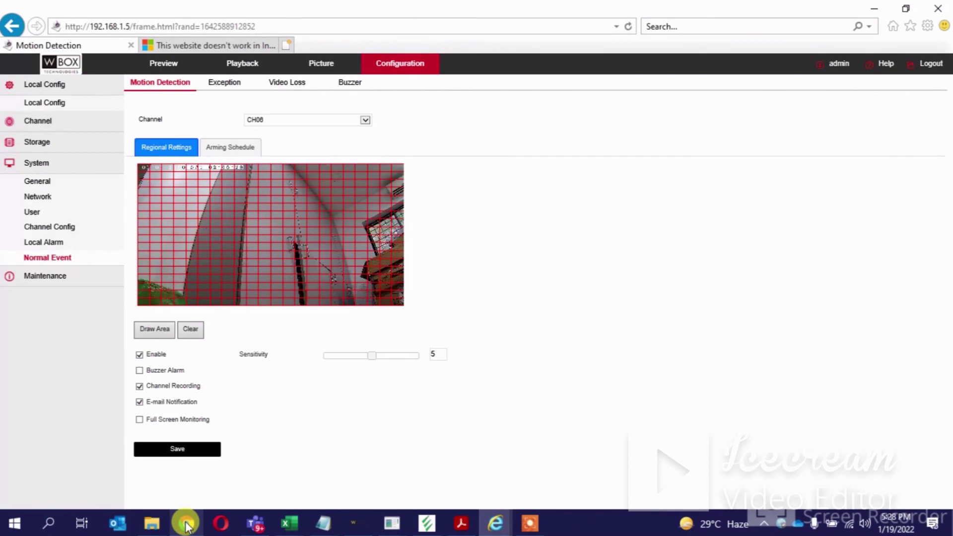
- Open the newest XVR ALERT Channel 6 motion email and view its snapshot, then return to the XVR
mouse_move(186, 523)
left_click(195, 487)
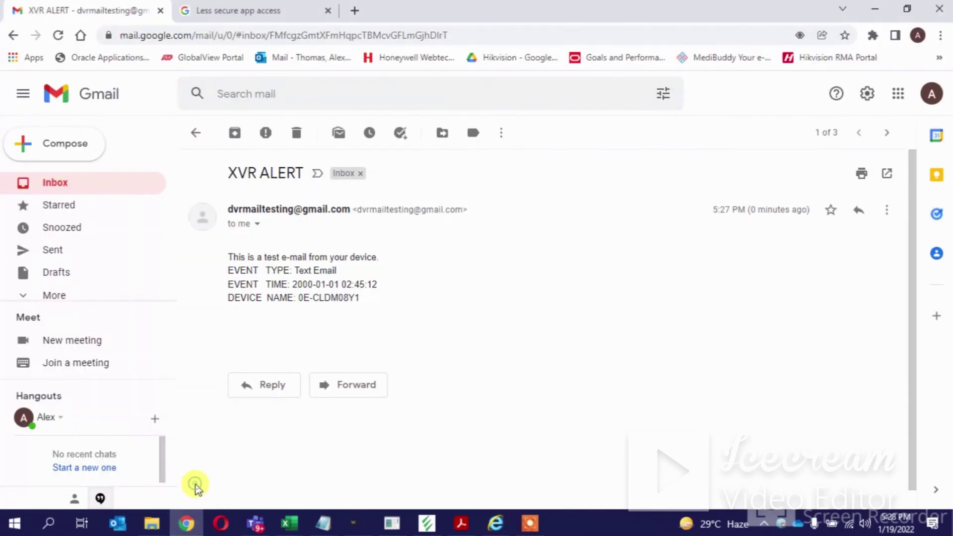
left_click(62, 188)
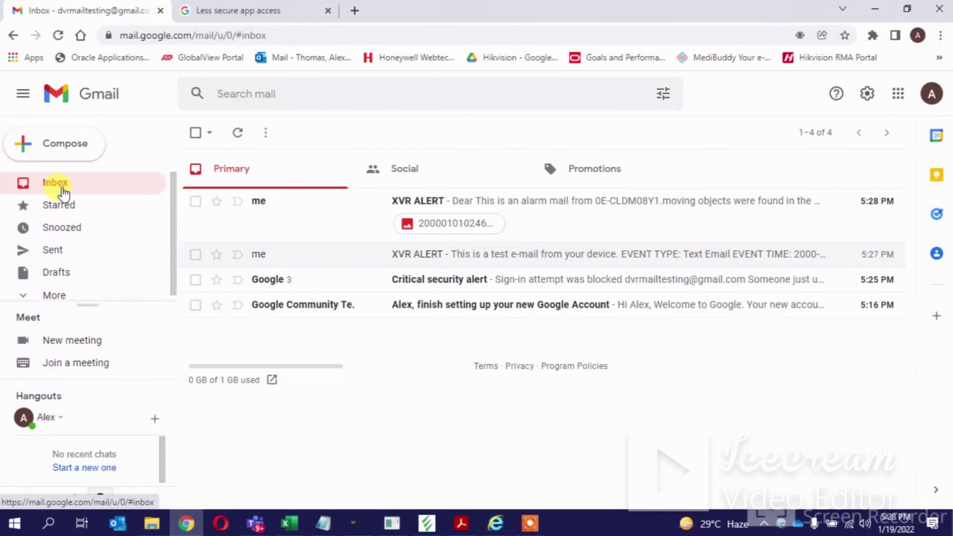
left_click(533, 215)
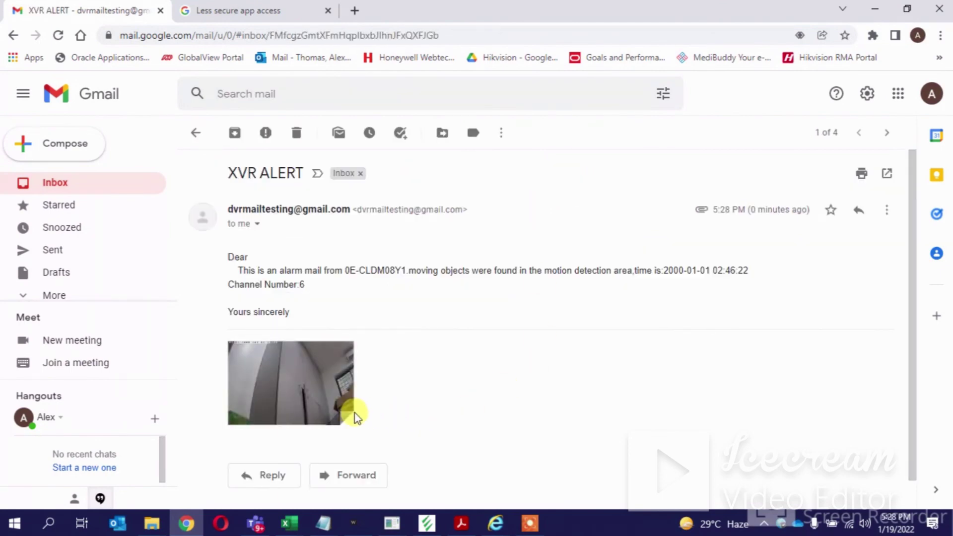
mouse_move(298, 395)
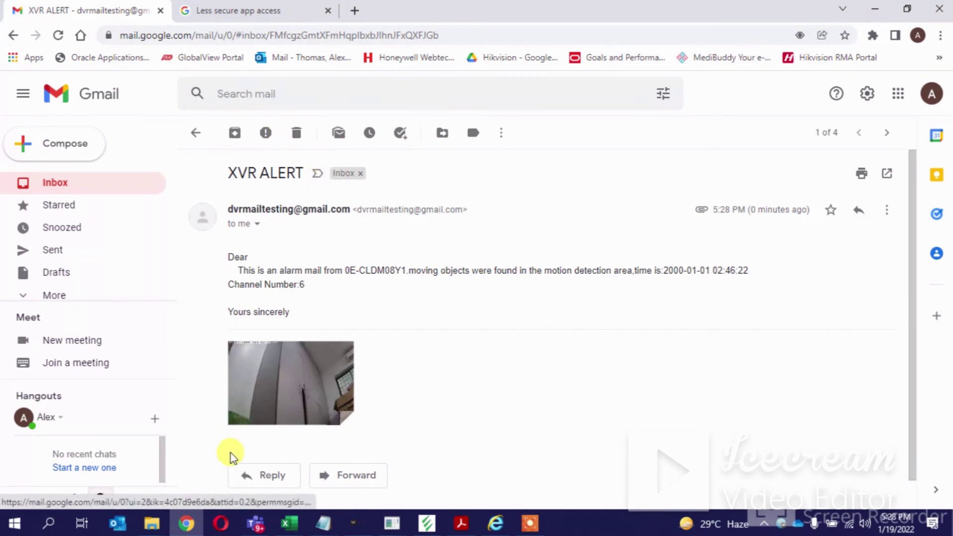
mouse_move(494, 524)
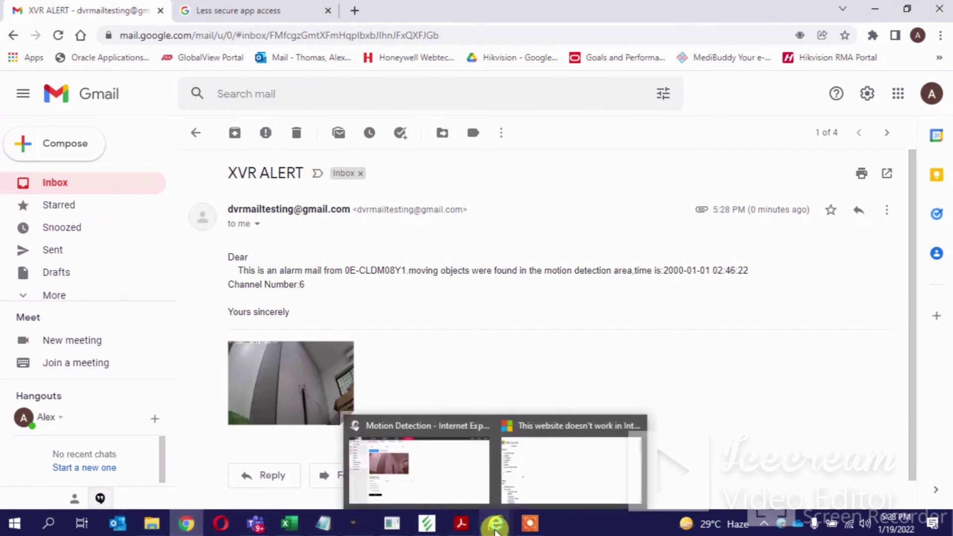
left_click(442, 482)
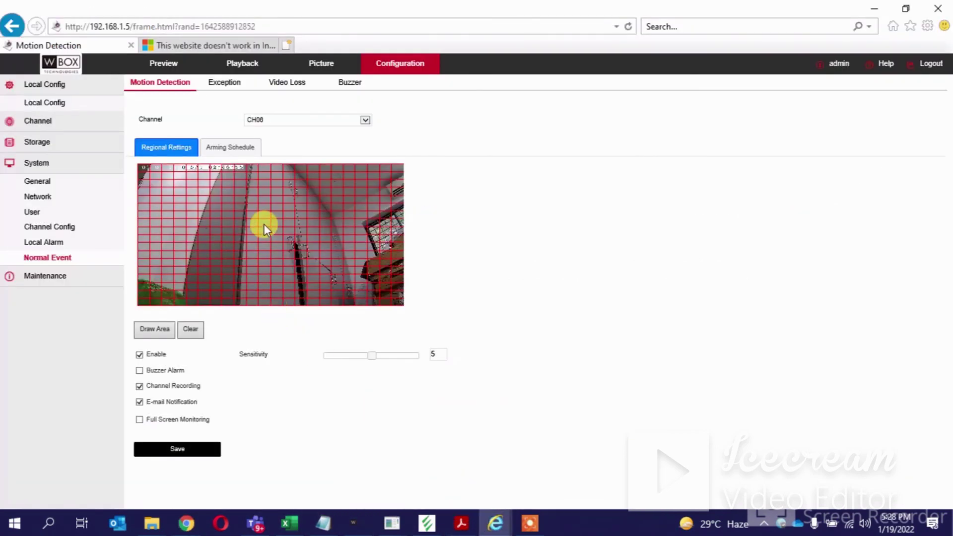